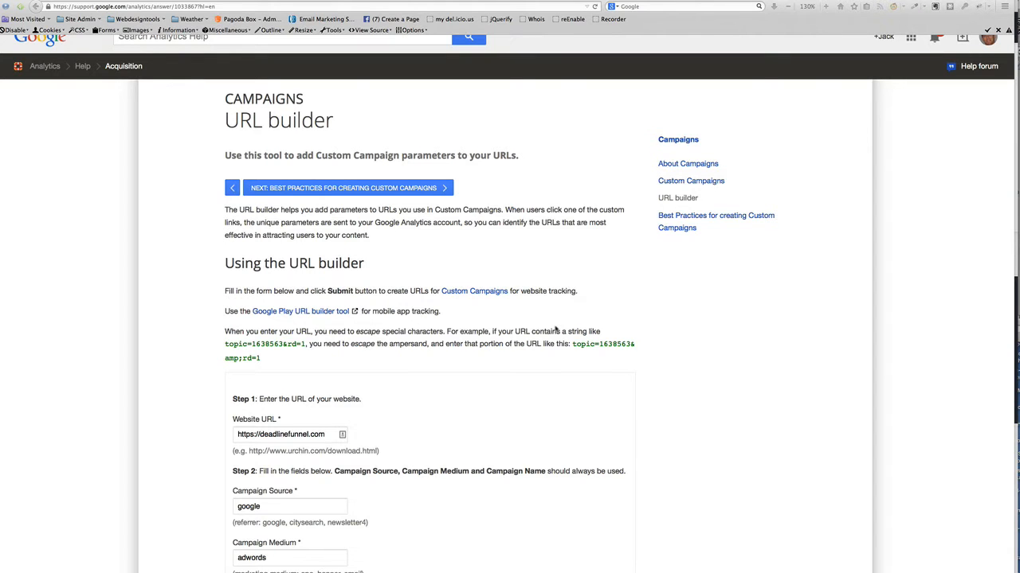
Scroll the filled URL Builder form down to the Submit button and the generated deadlinefunnel.com URL
scroll(522, 335, "down", 1)
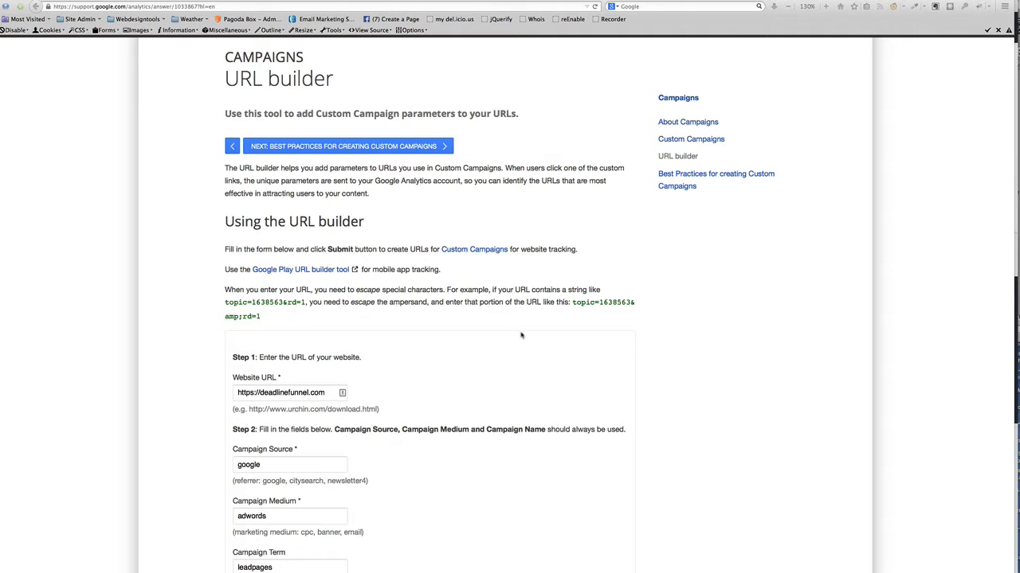
scroll(494, 347, "down", 2)
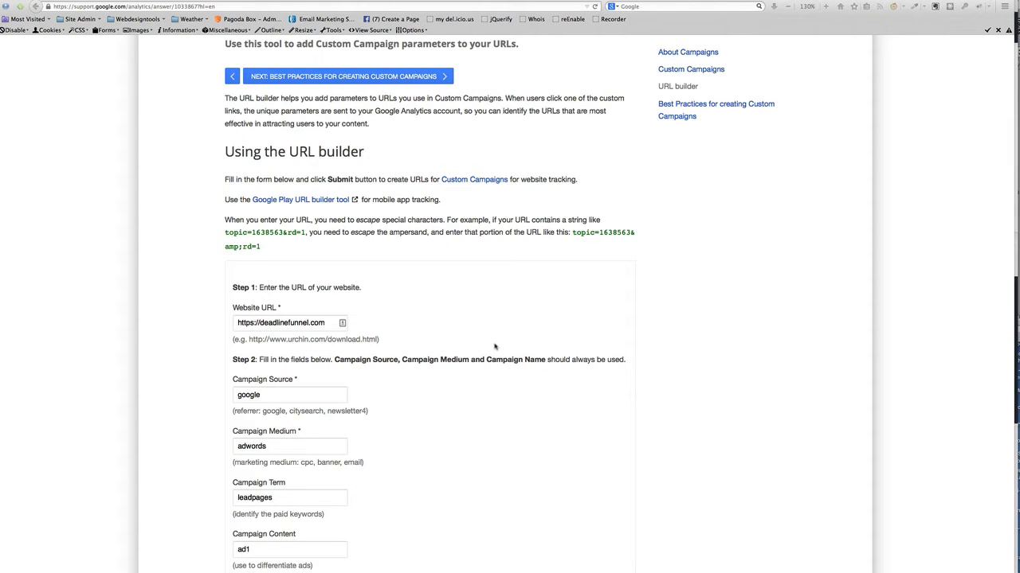
scroll(494, 347, "up", 3)
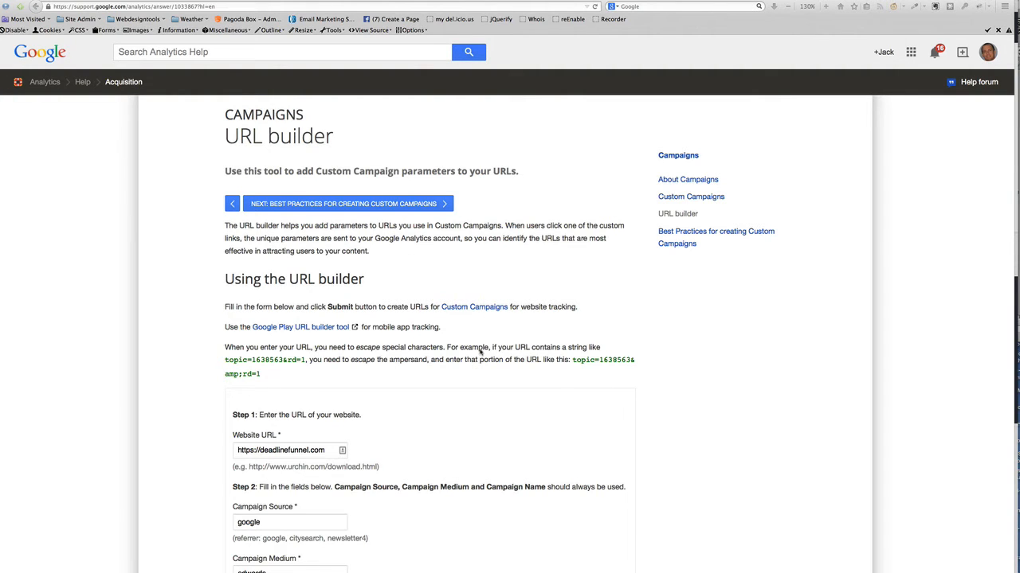
scroll(480, 352, "down", 2)
scroll(481, 352, "down", 4)
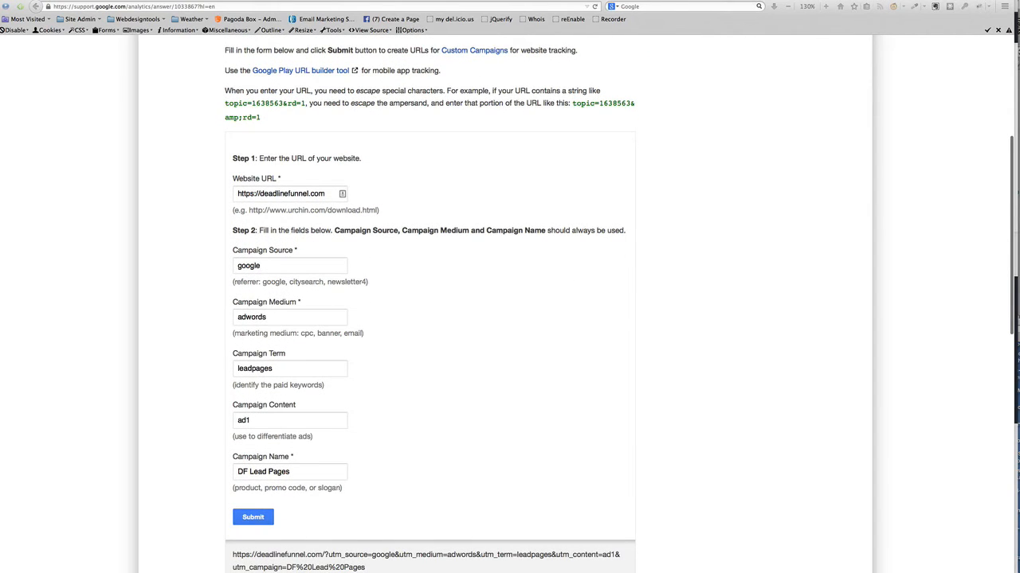
key("p")
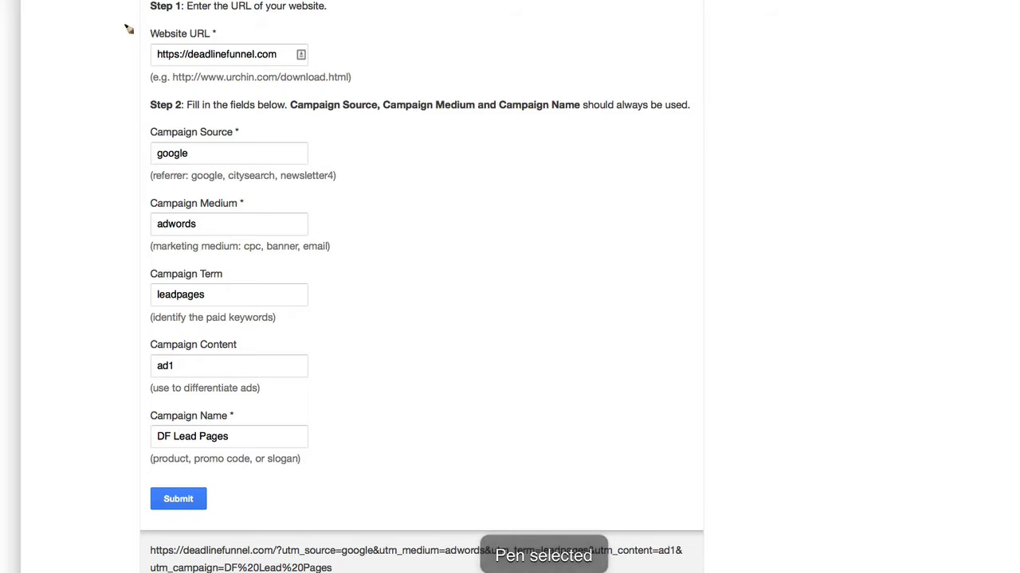
mouse_move(125, 23)
left_mouse_down()
mouse_move(123, 107)
mouse_move(330, 106)
mouse_move(348, 24)
mouse_move(123, 23)
left_mouse_up()
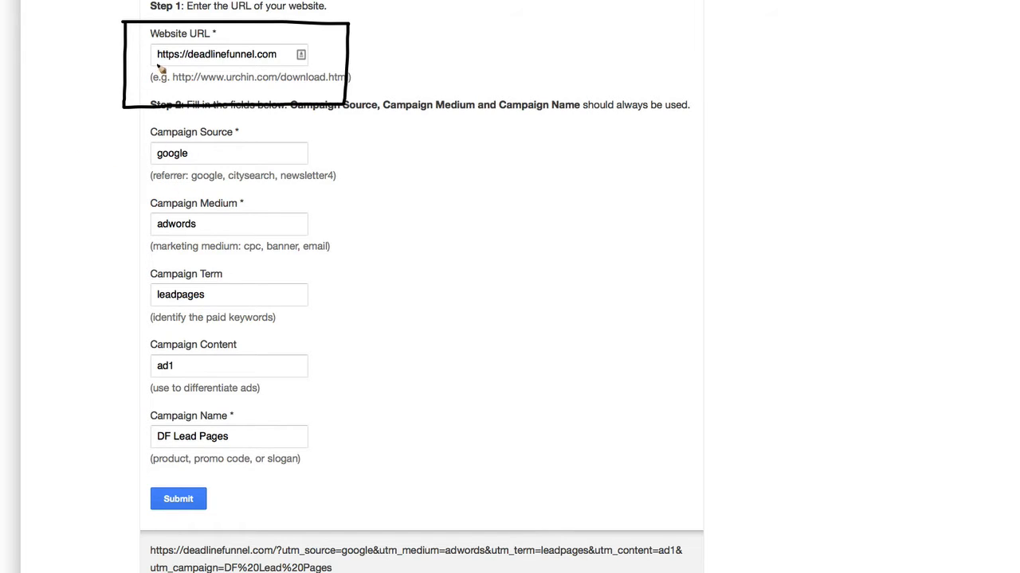
left_click_drag(154, 64, 280, 63)
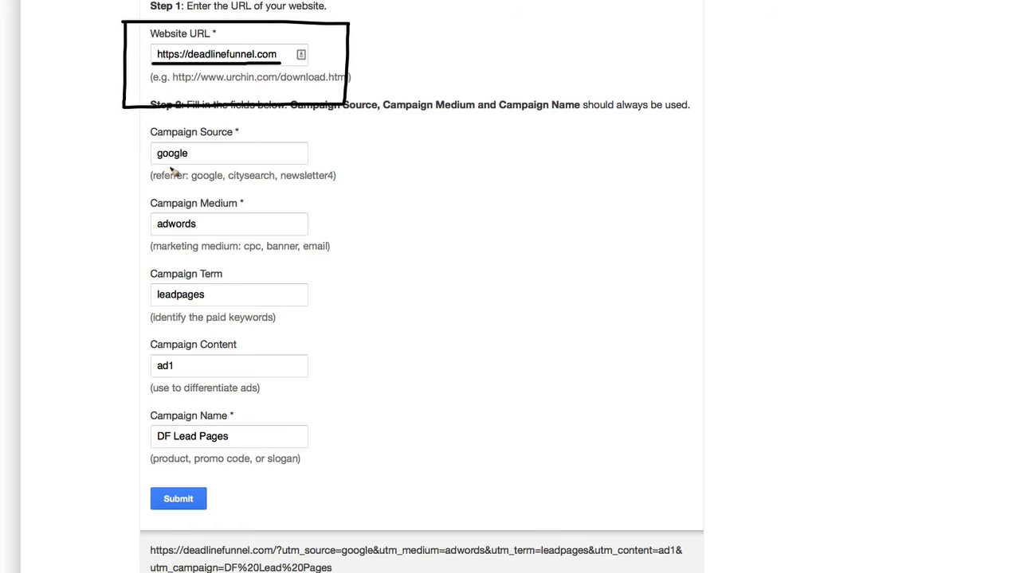
left_click_drag(153, 235, 197, 236)
left_click_drag(155, 305, 199, 305)
key("Escape")
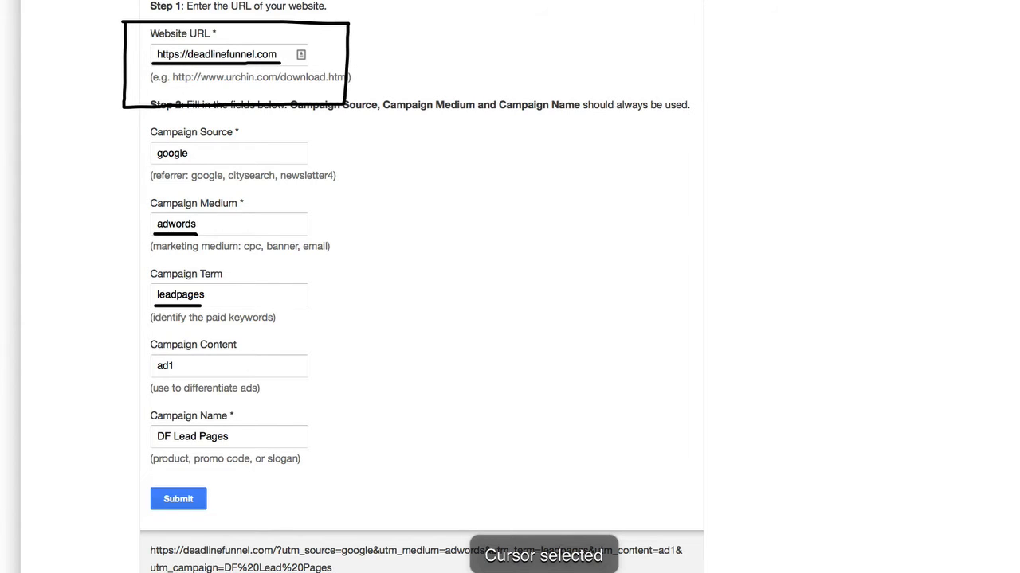
key("Delete")
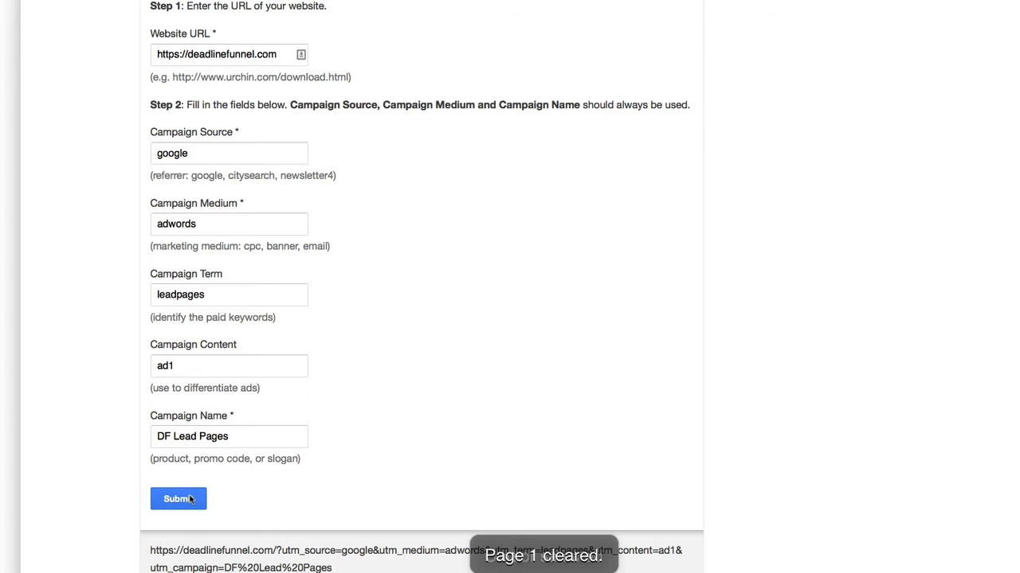
Copy the generated UTM-tagged deadlinefunnel.com URL from below the URL Builder form
scroll(375, 417, "down", 4)
left_click_drag(362, 434, 132, 414)
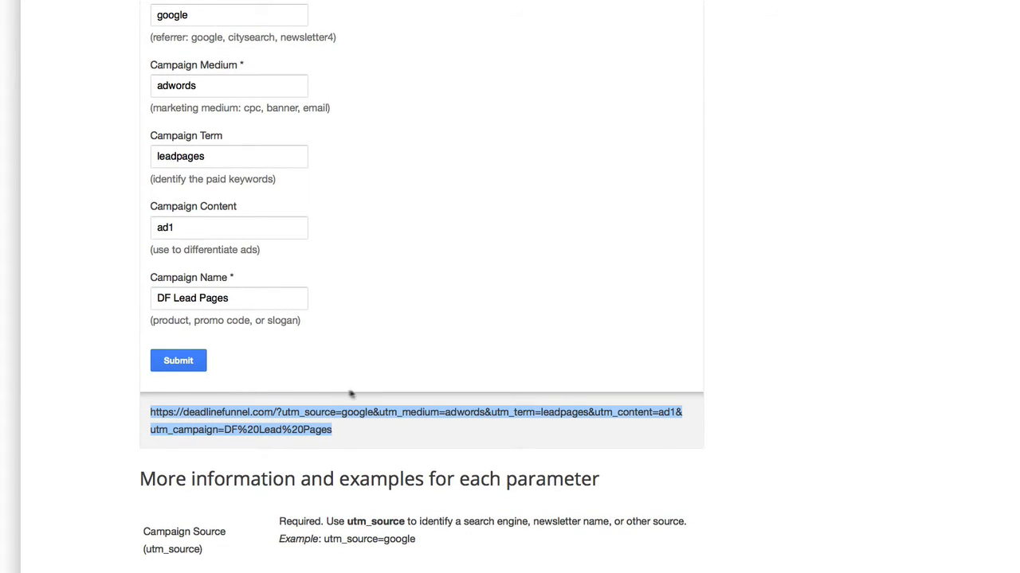
right_click(274, 413)
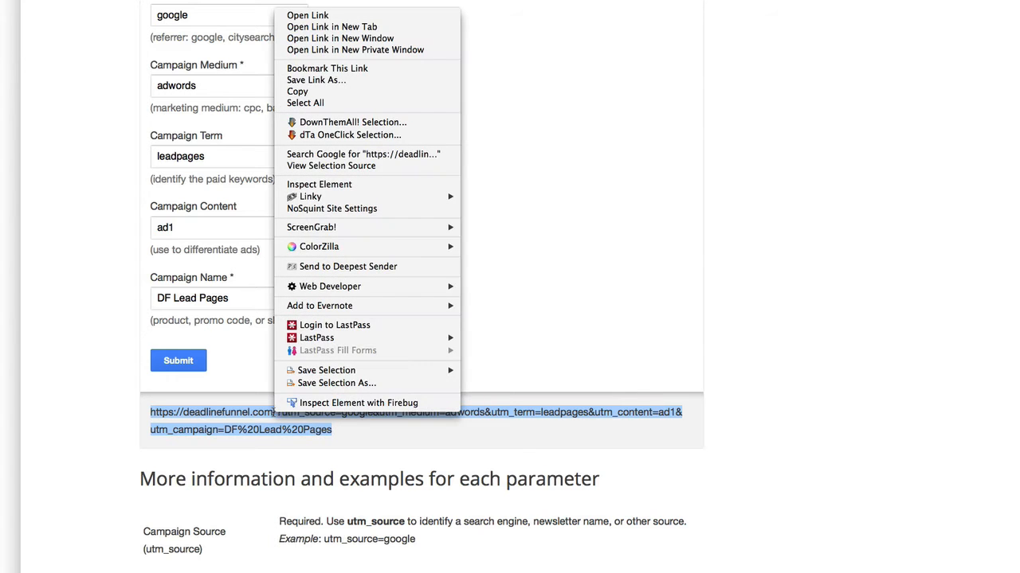
left_click(303, 90)
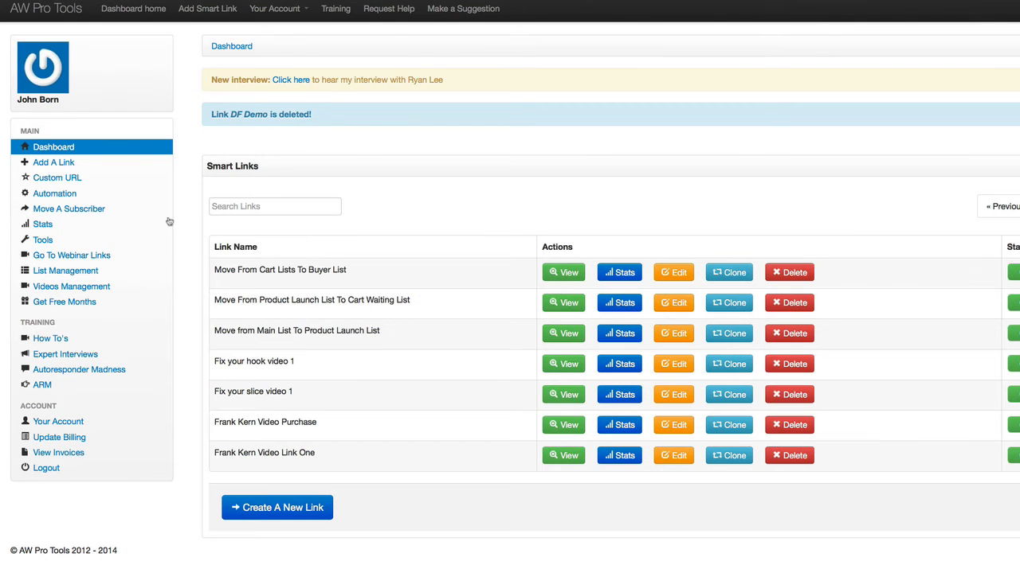
Create a new smart link named 'DF GA Demo' with the copied tagged URL as its destination
left_click(294, 512)
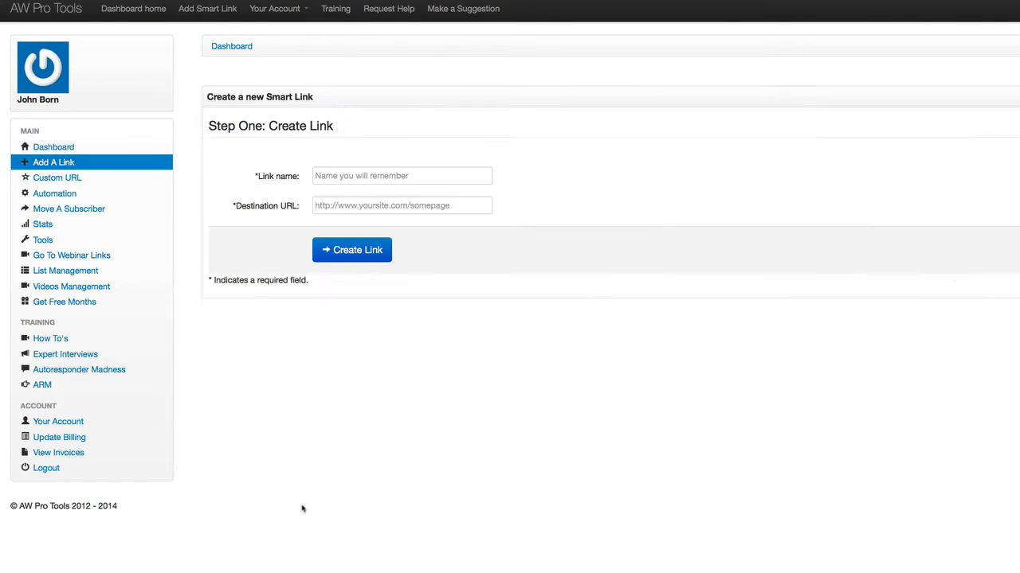
left_click(357, 176)
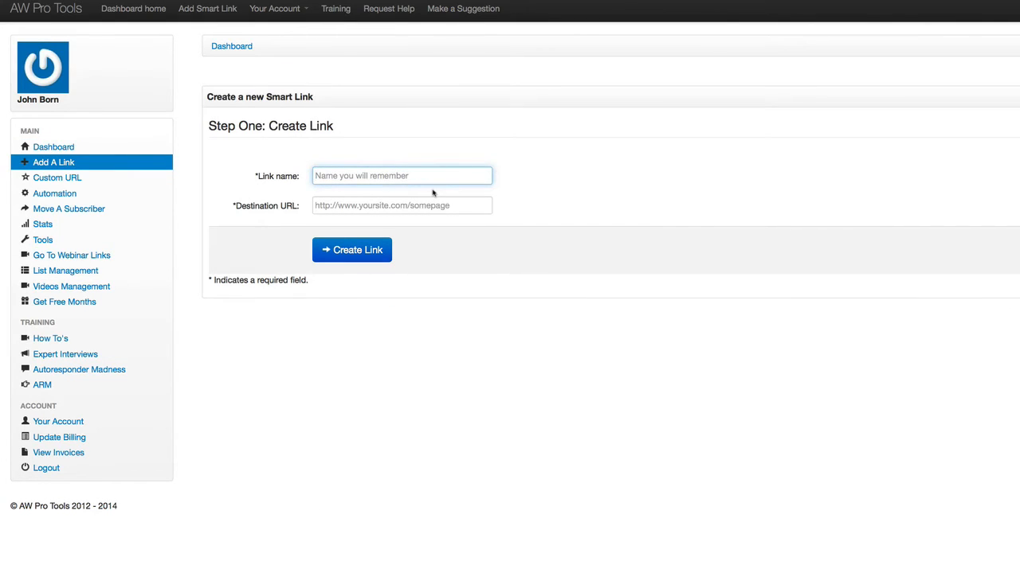
type("DF")
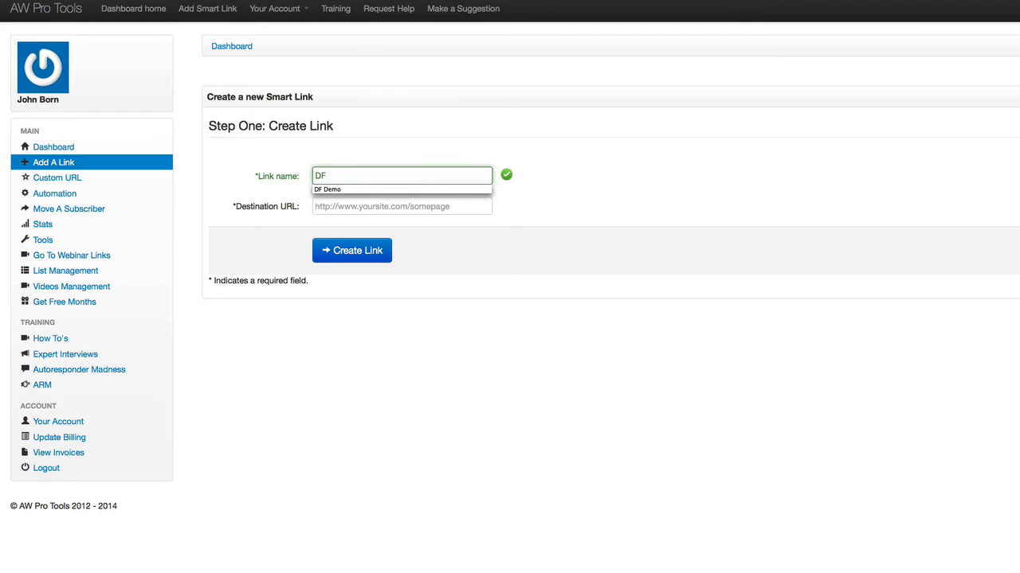
type(" GA Demo")
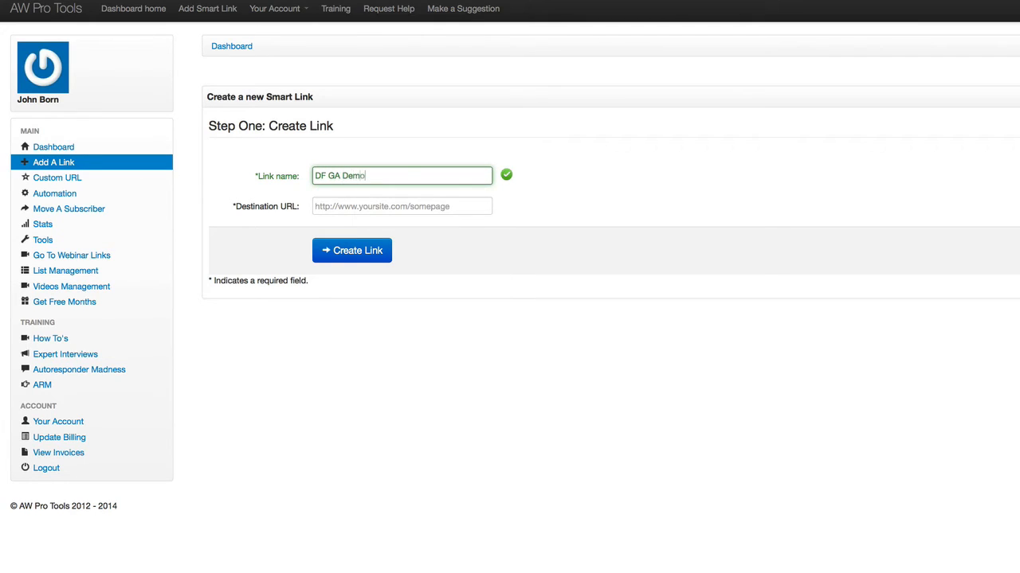
key("Tab")
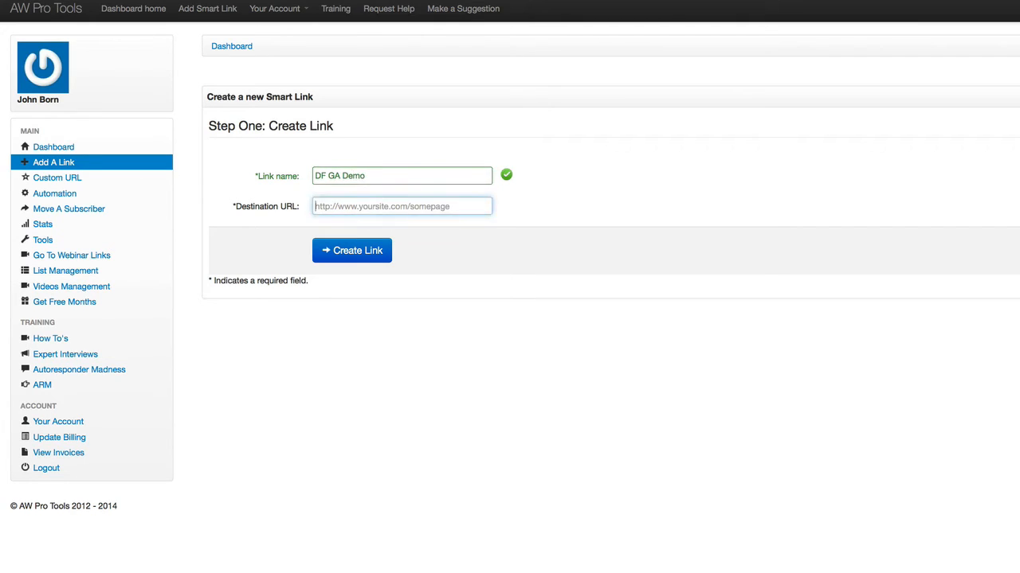
right_click(371, 206)
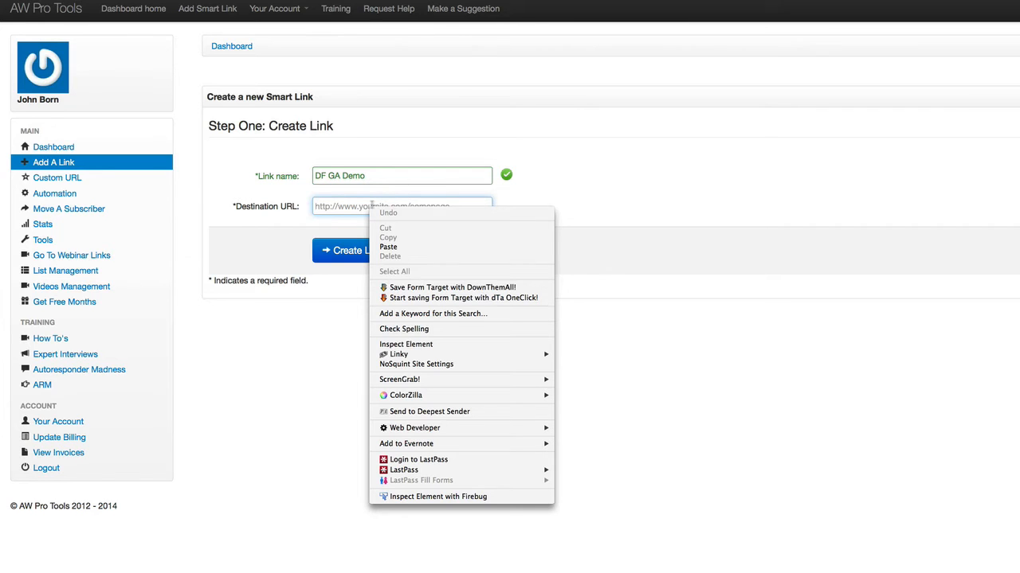
left_click(396, 247)
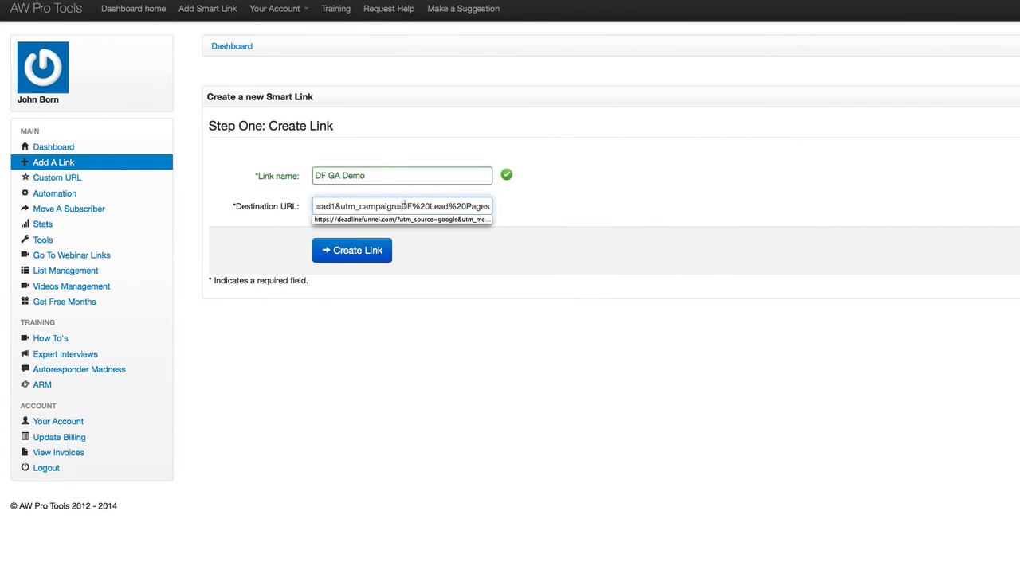
left_click(557, 208)
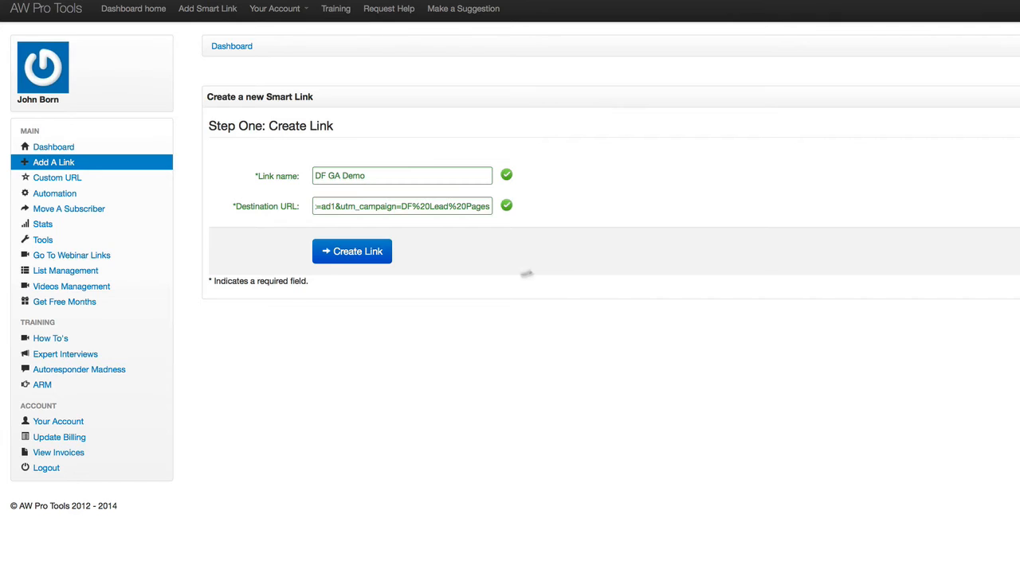
left_click(367, 253)
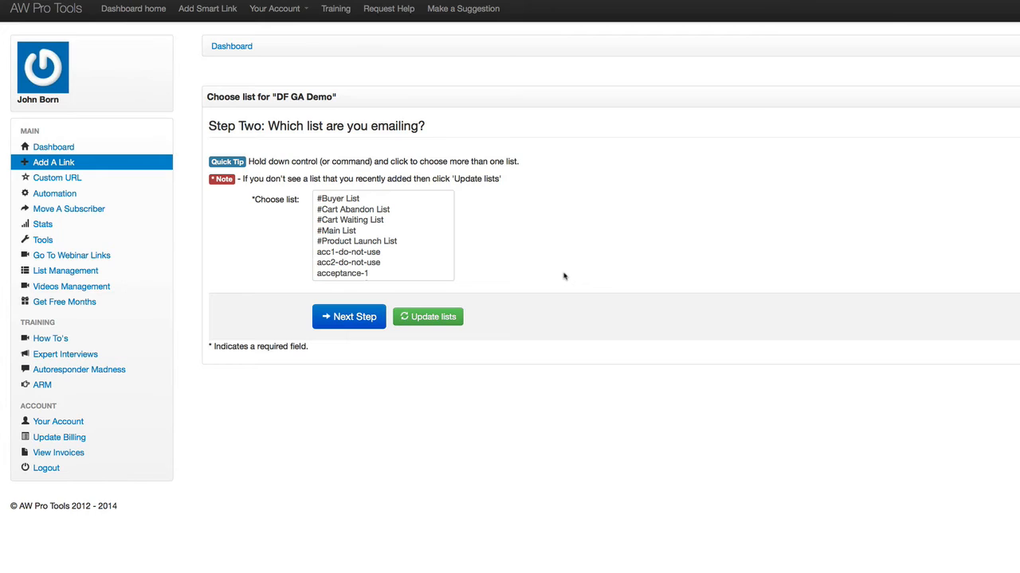
Set acceptance-1 as the list being emailed for the smart link
scroll(378, 263, "down", 1)
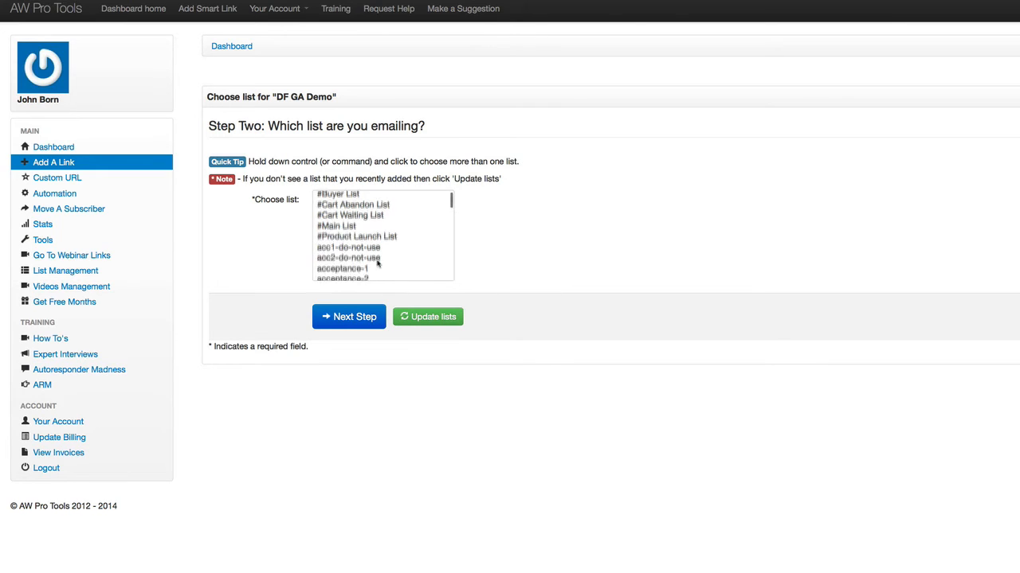
scroll(378, 264, "down", 1)
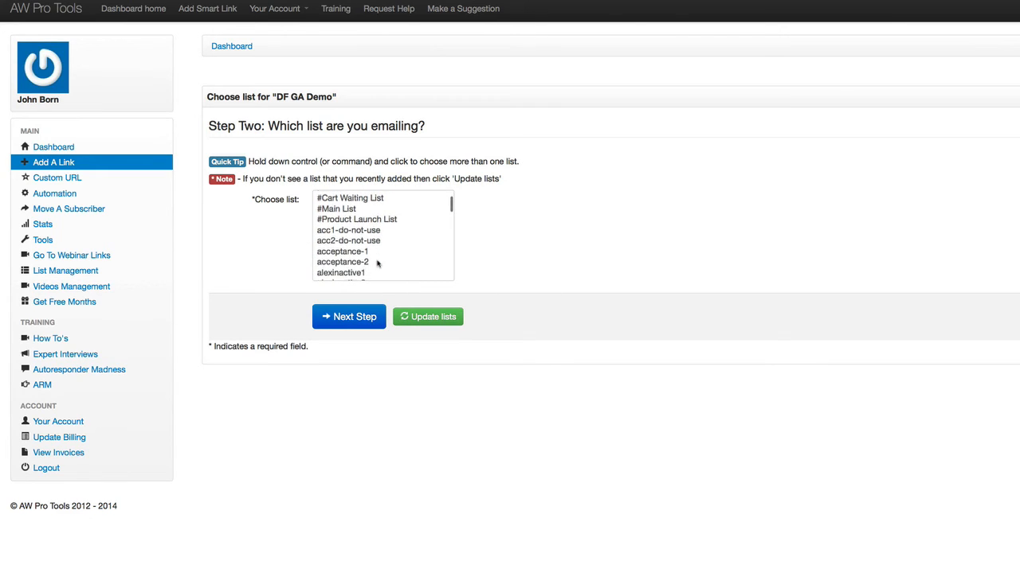
left_click(353, 273)
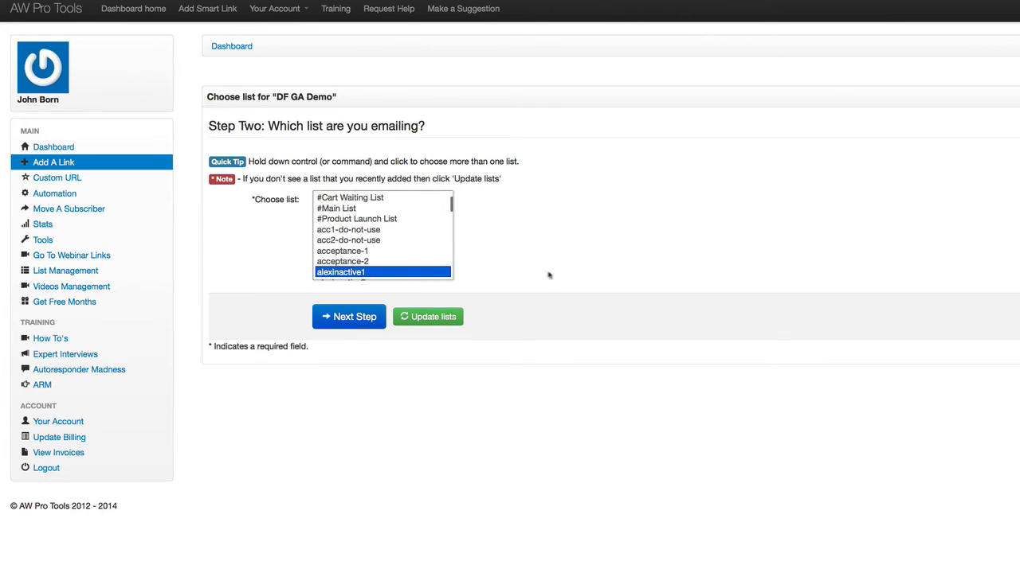
left_click(344, 251)
left_click(363, 317)
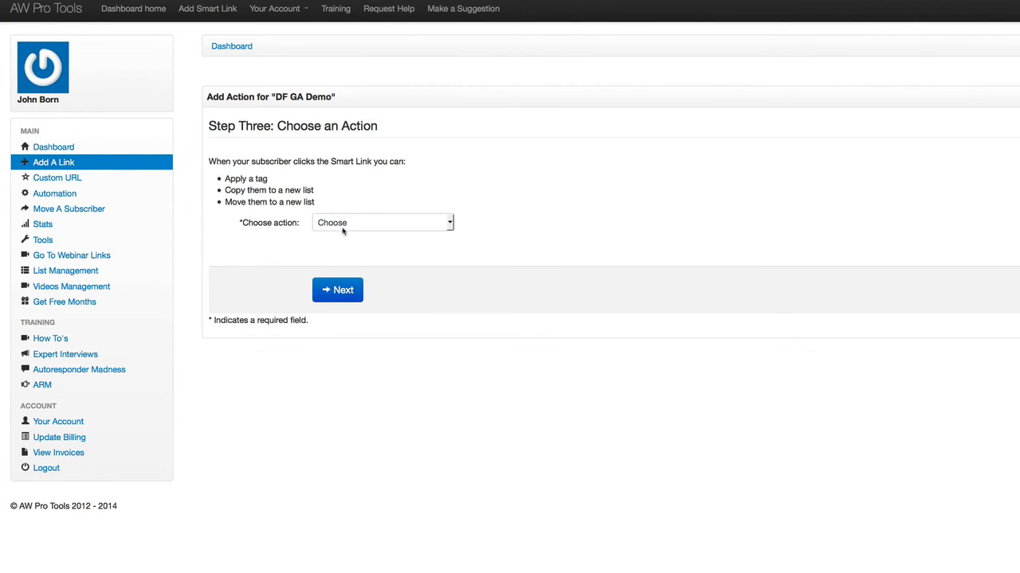
Make clicks move subscribers to the acceptance-2 list, with no second action
left_click(343, 229)
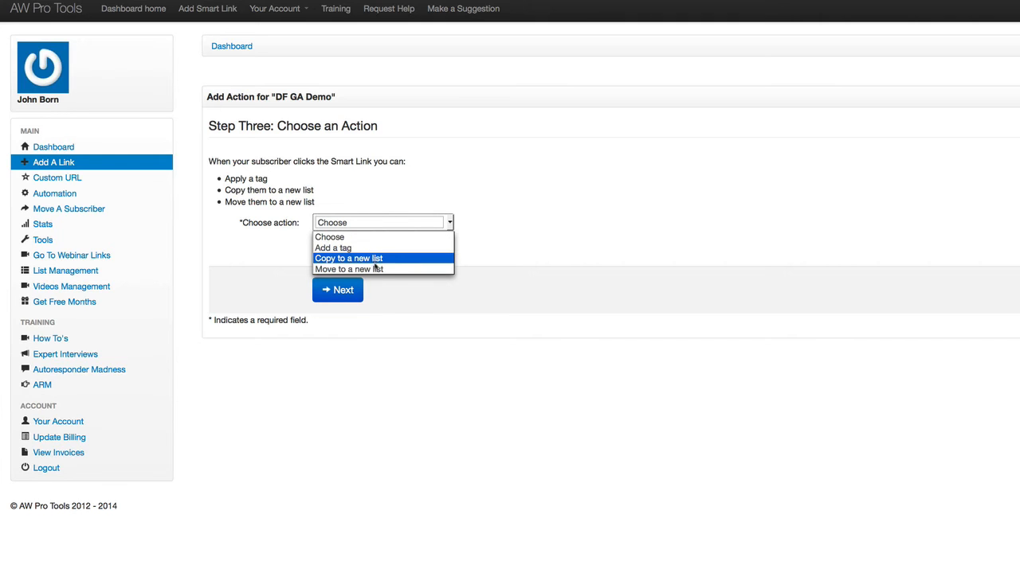
left_click(374, 269)
scroll(415, 327, "down", 2)
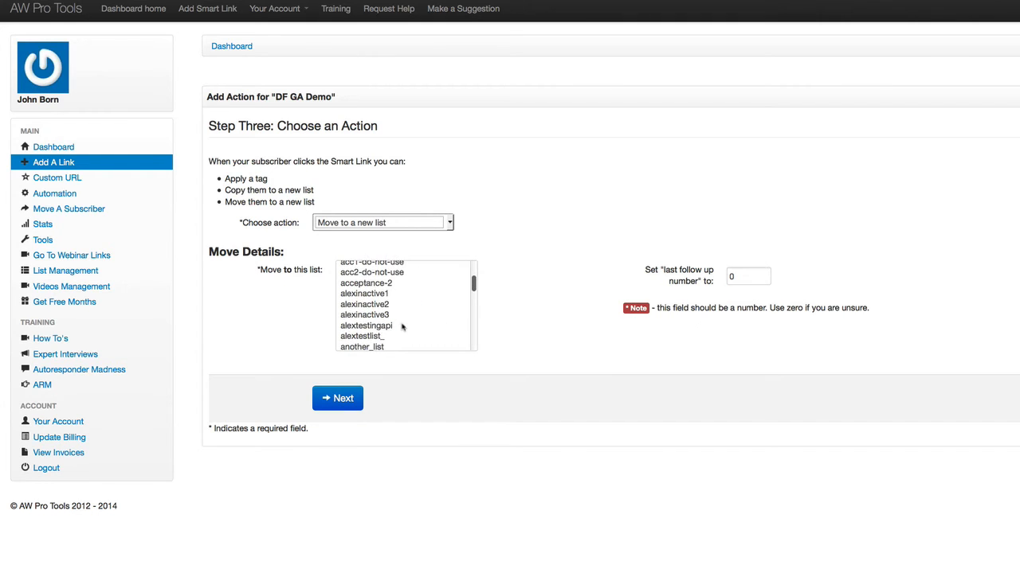
left_click(374, 285)
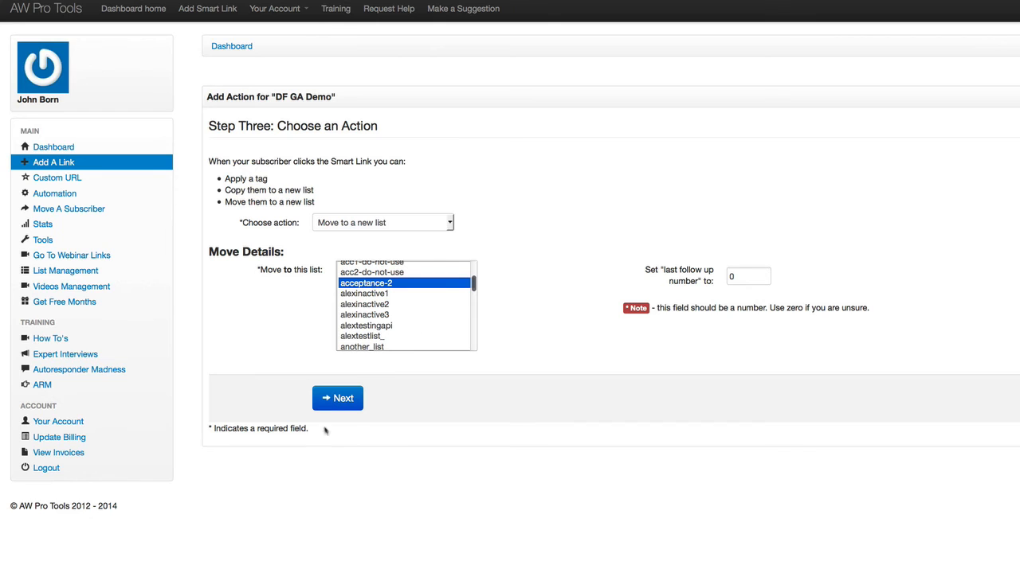
left_click(342, 400)
left_click(728, 353)
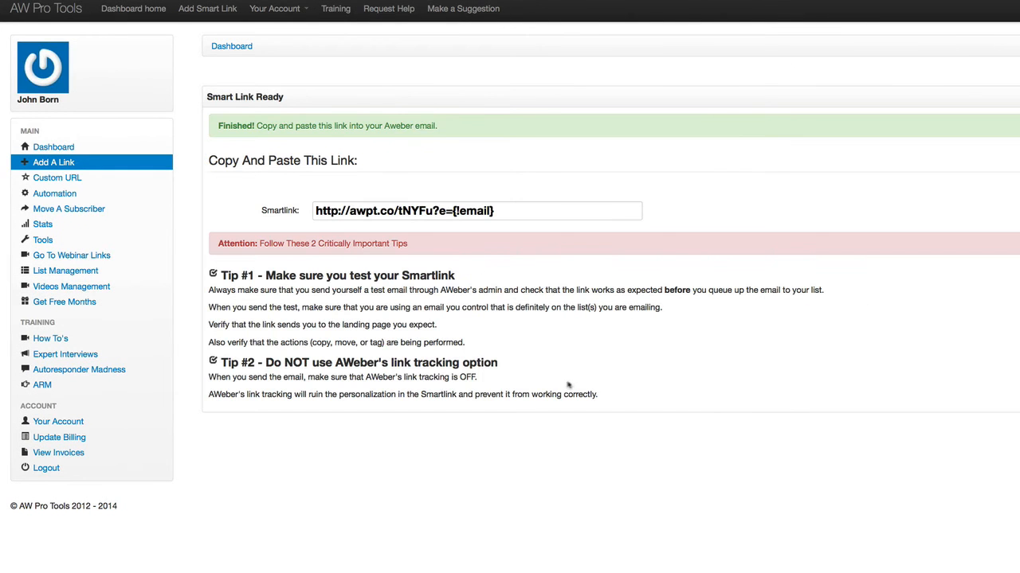
left_click(445, 211)
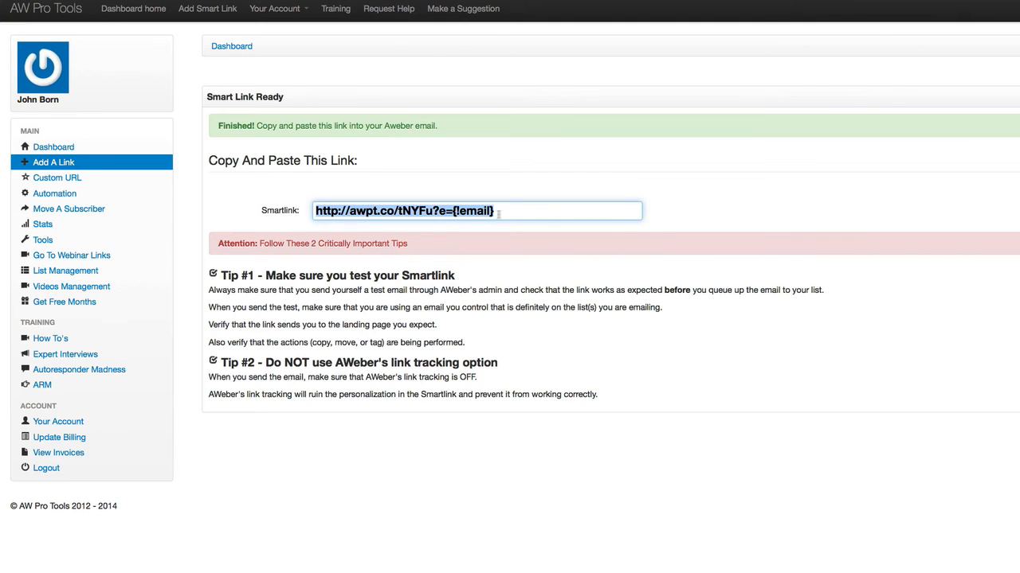
right_click(438, 211)
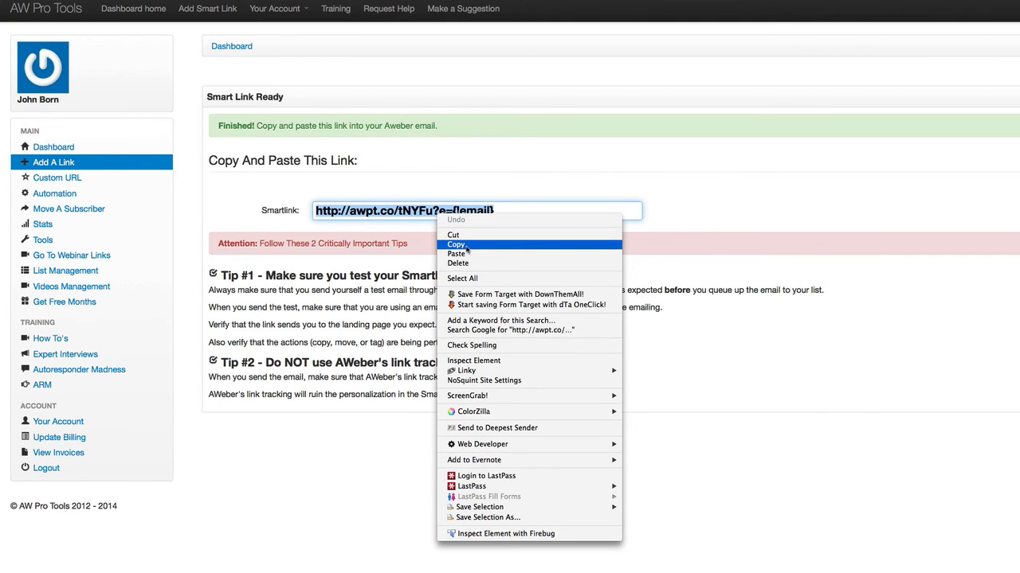
left_click(465, 246)
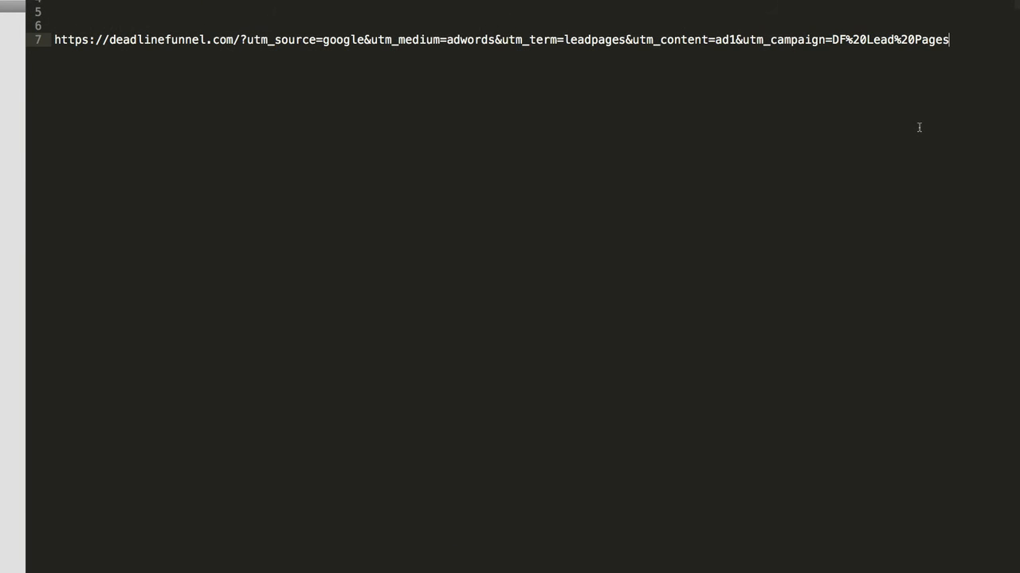
Paste the smart link on line 9, replace {!email} with a test e-mail address, and copy the line
key("Return")
key("Return")
key("ctrl+v")
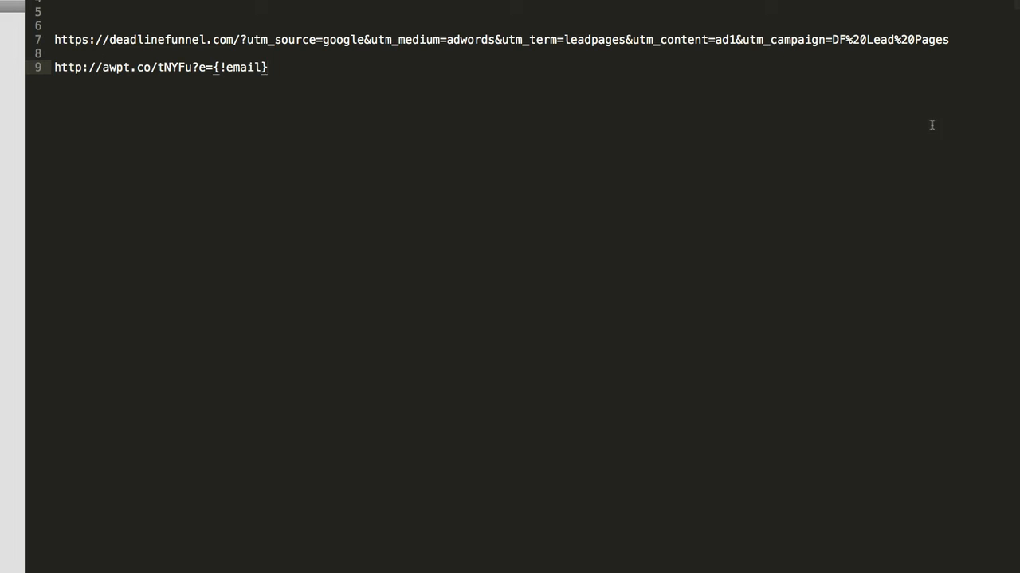
left_click_drag(217, 67, 265, 68)
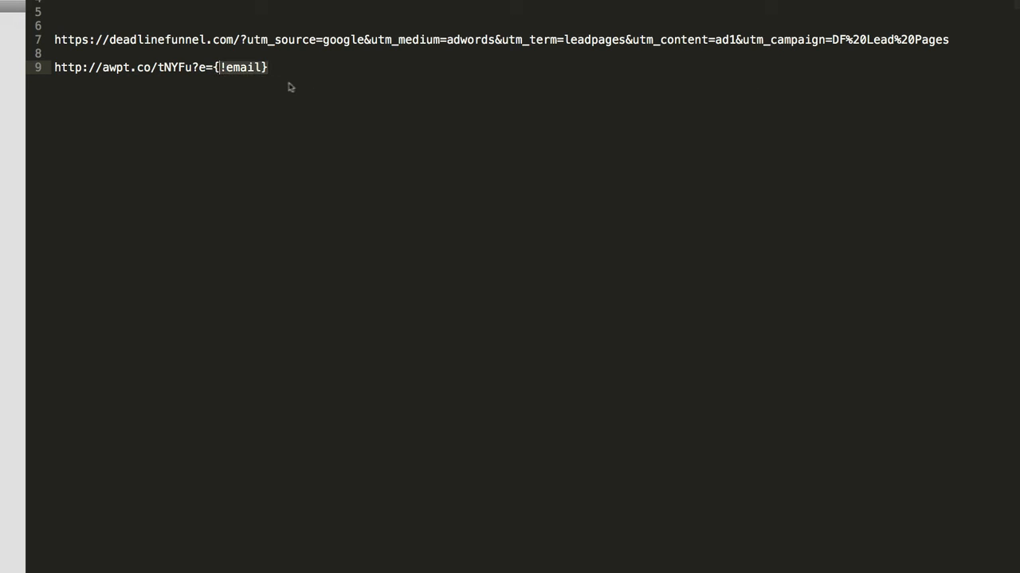
key("BackSpace")
key("BackSpace")
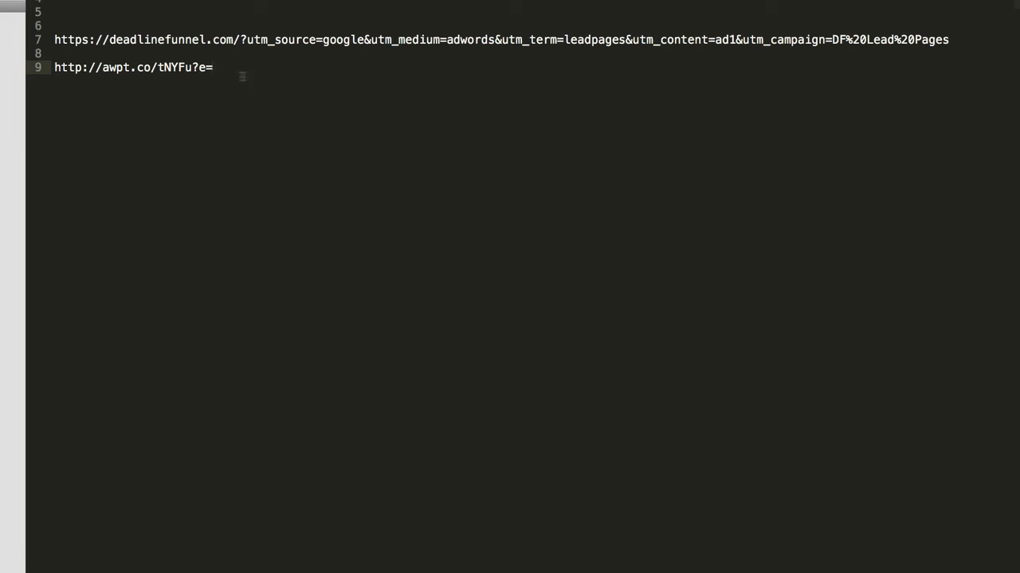
key("ctrl+z")
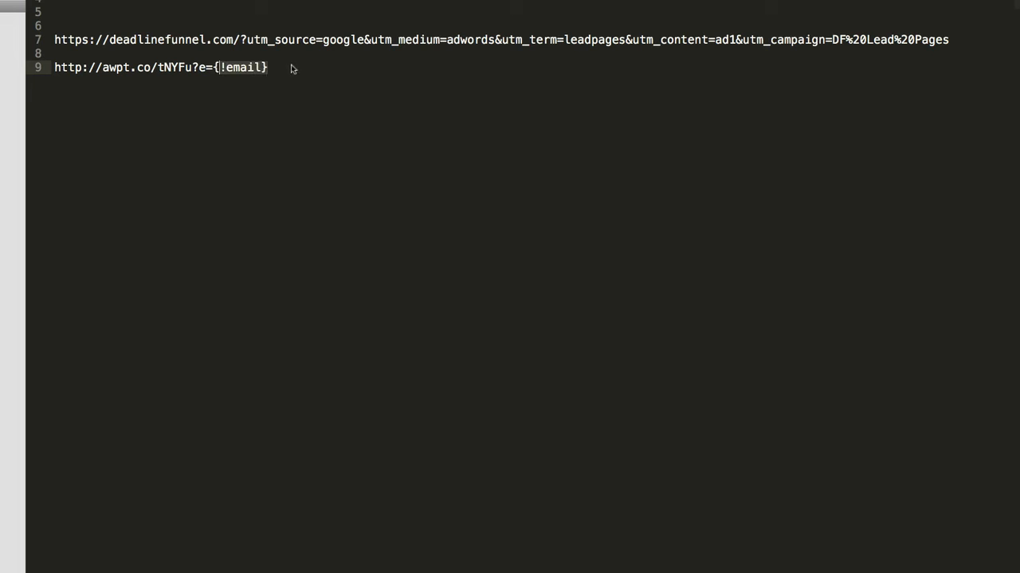
left_click_drag(270, 67, 211, 67)
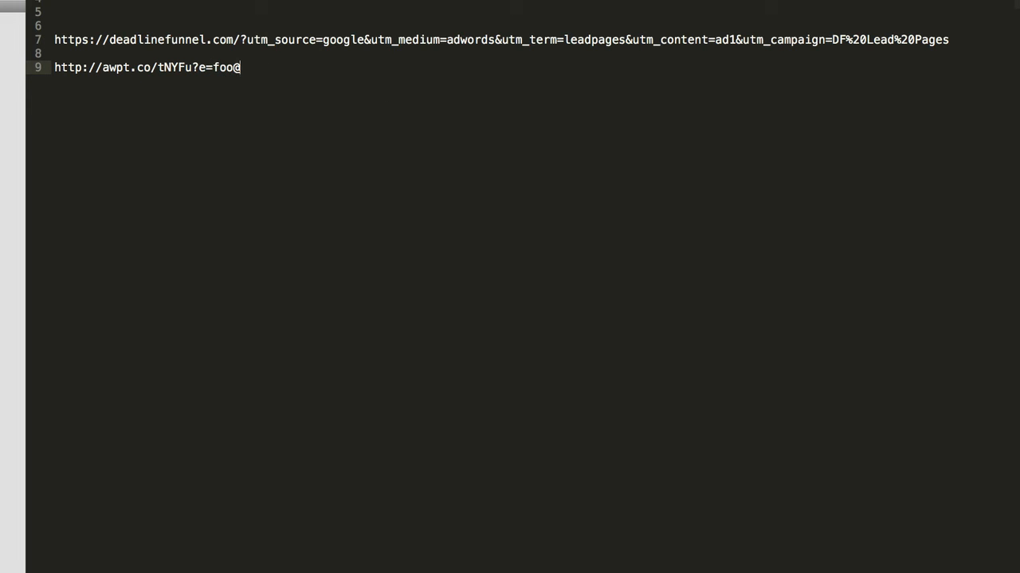
left_click_drag(339, 71, 58, 70)
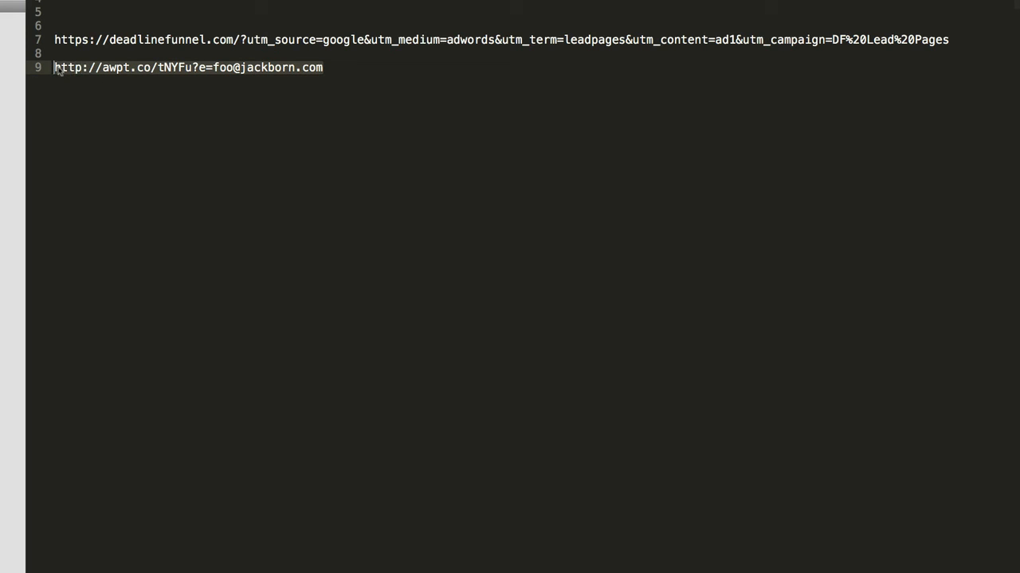
key("super+Tab")
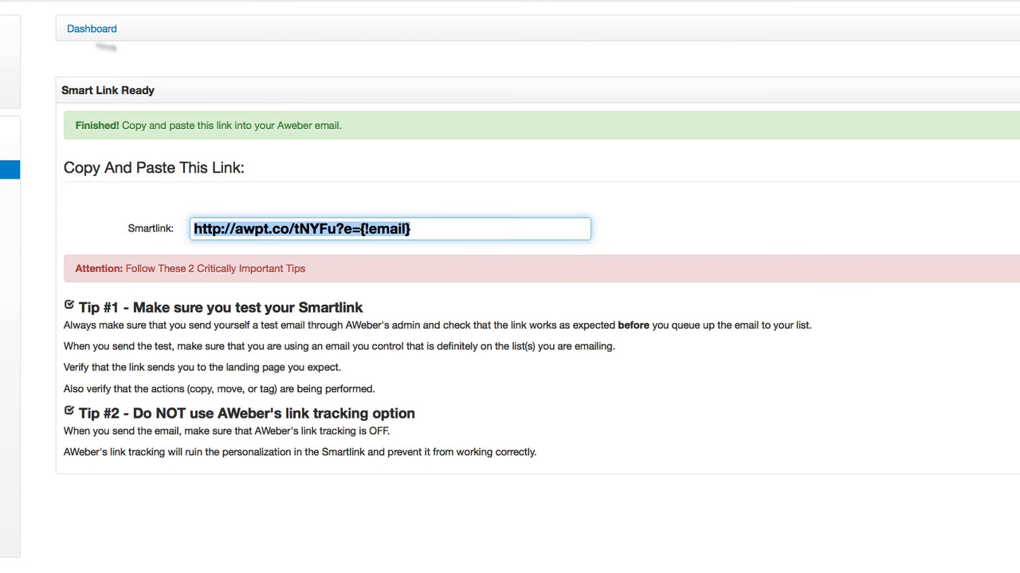
Load the copied test smart link in a new Firefox tab
key("super+t")
key("super+v")
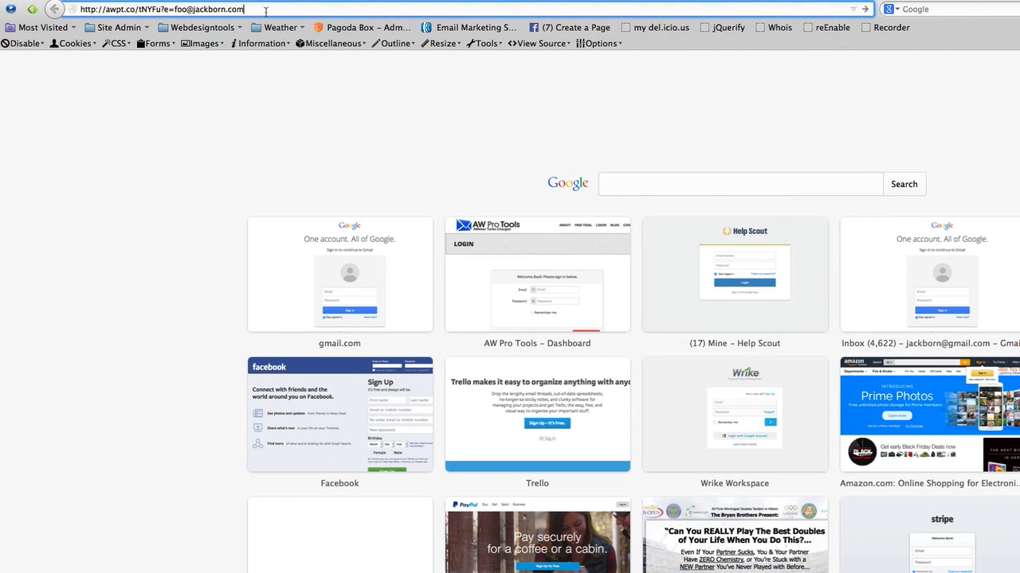
key("Return")
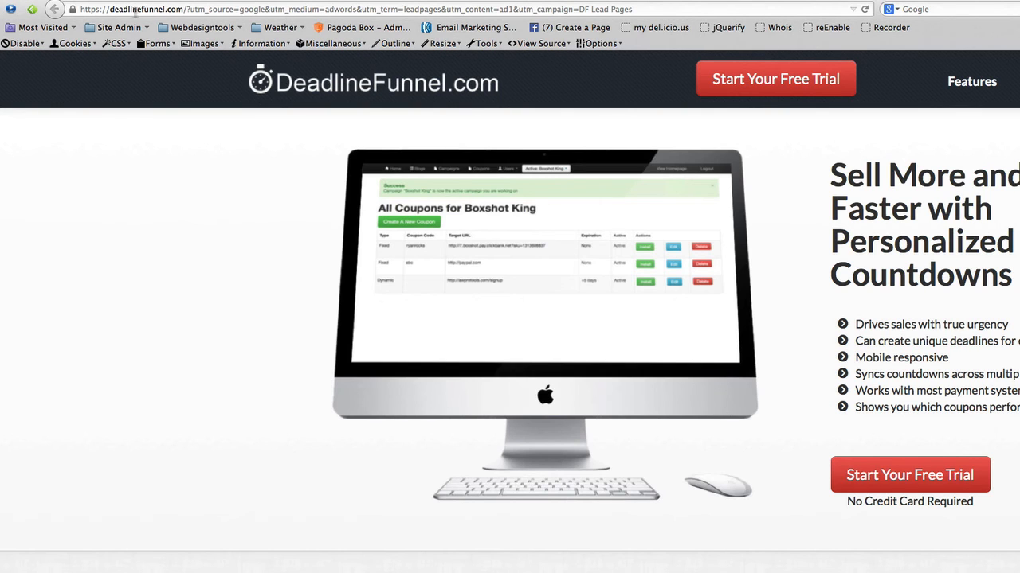
Inspect the redirected DeadlineFunnel address to highlight its UTM parameters through utm_campaign=DF Lead Pages
left_click(194, 9)
left_click(184, 9)
mouse_move(630, 11)
left_mouse_down()
mouse_move(587, 22)
mouse_move(211, 35)
mouse_move(169, 13)
mouse_move(247, 2)
left_mouse_up()
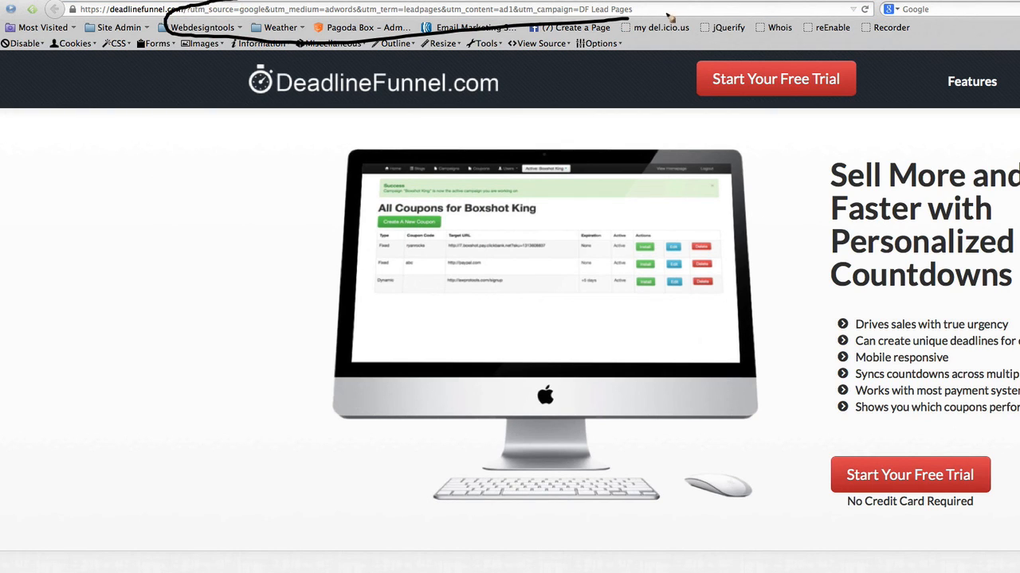
mouse_move(335, 176)
left_mouse_down()
mouse_move(335, 46)
mouse_move(308, 65)
mouse_move(375, 59)
left_mouse_up()
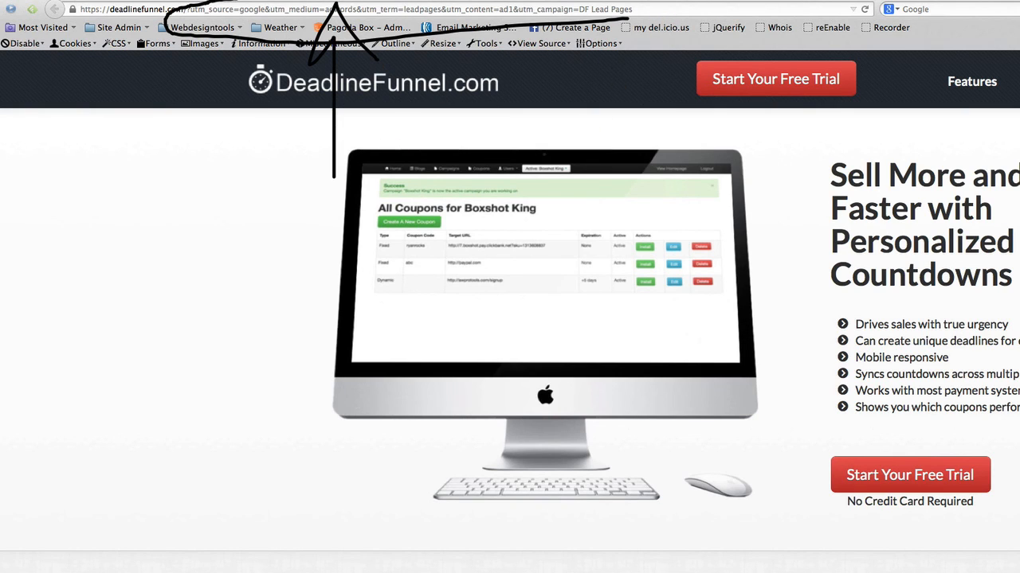
key("Escape")
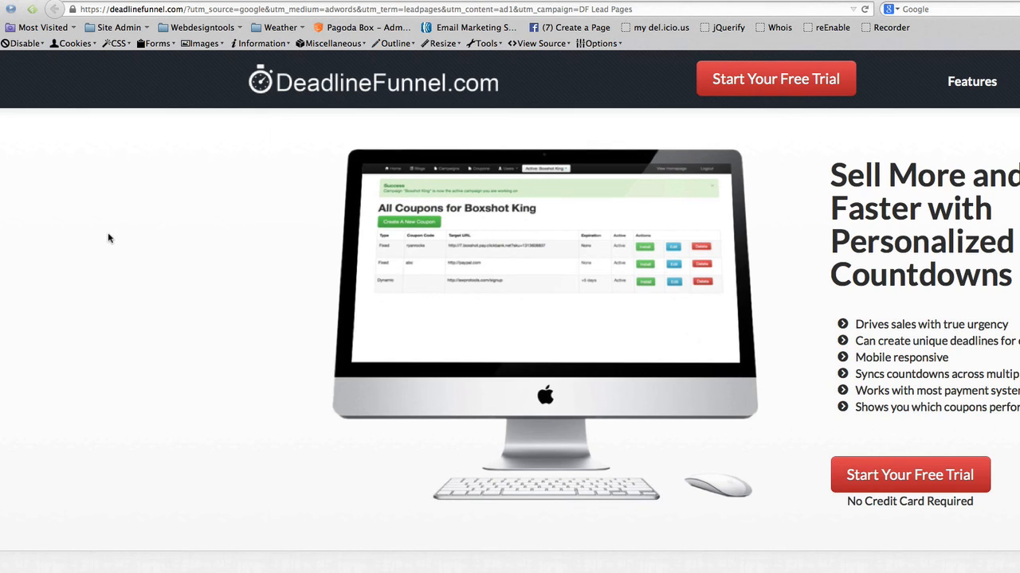